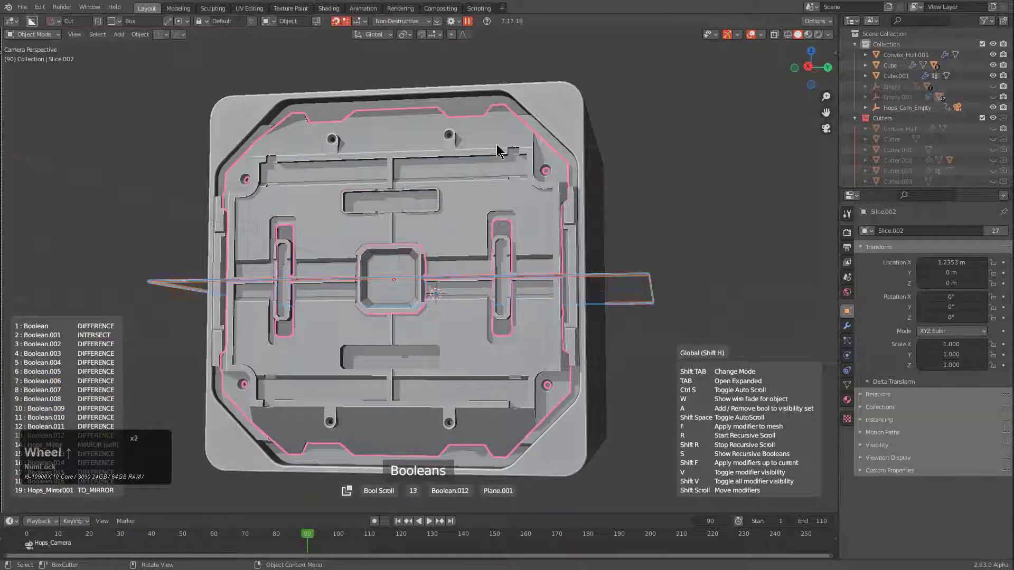
Use Ever Scroll in Modifiers mode to step back and forth through the whole modifier stack of Slice.002.
right_click(499, 152)
key(q)
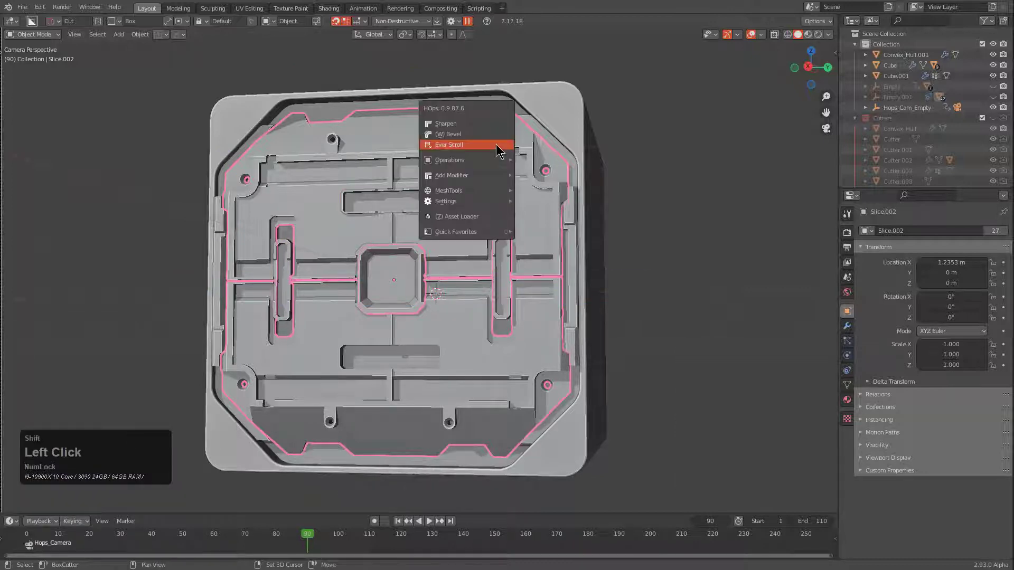
click(499, 152)
scroll(499, 151, up, 10)
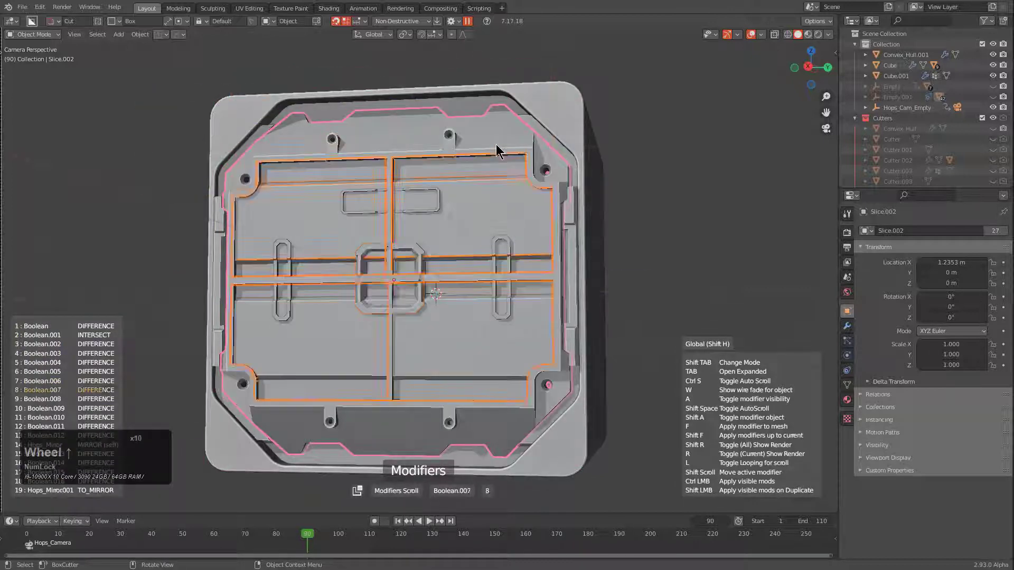
scroll(499, 151, up, 11)
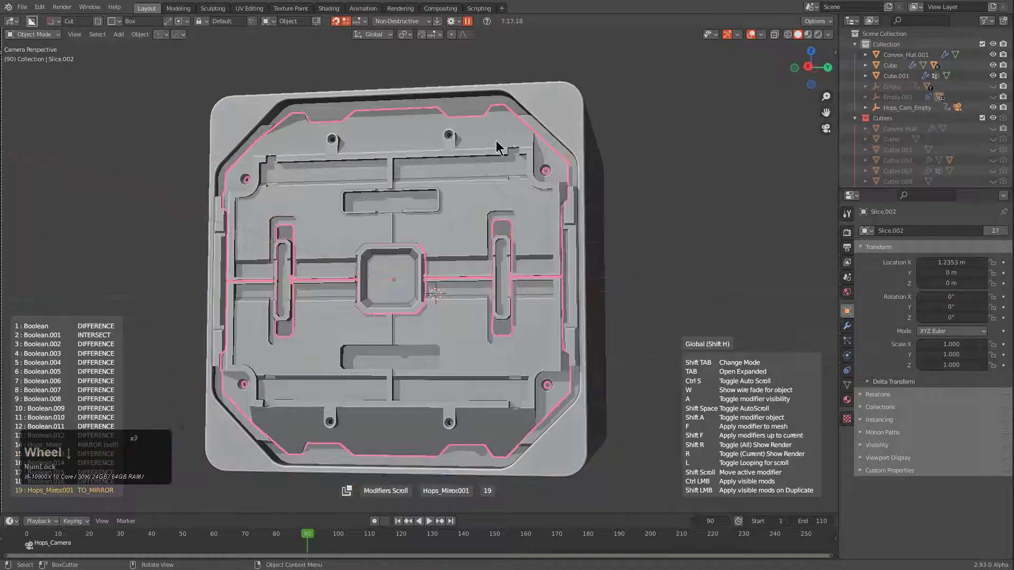
scroll(496, 142, down, 7)
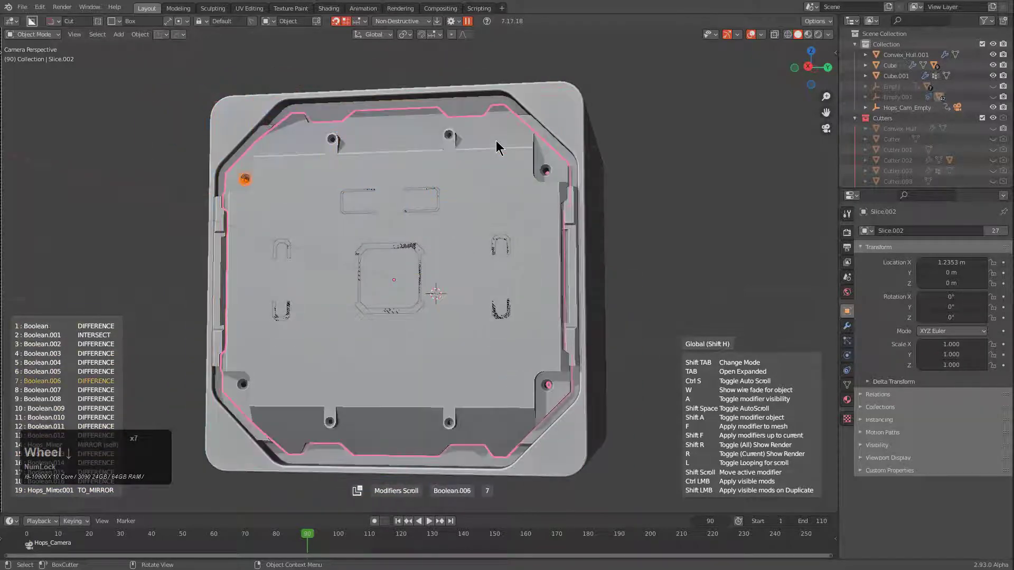
scroll(496, 141, down, 15)
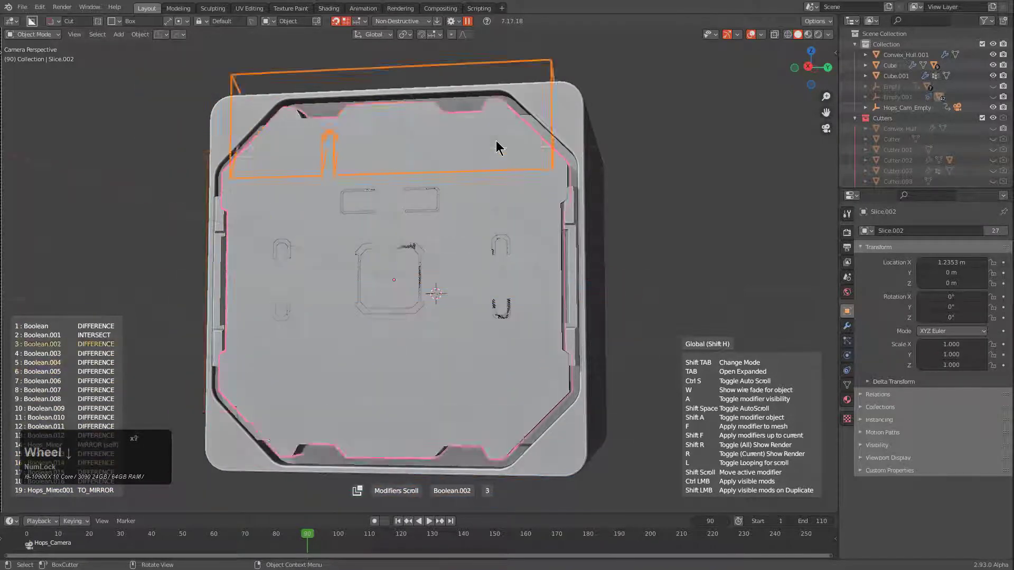
scroll(496, 140, down, 11)
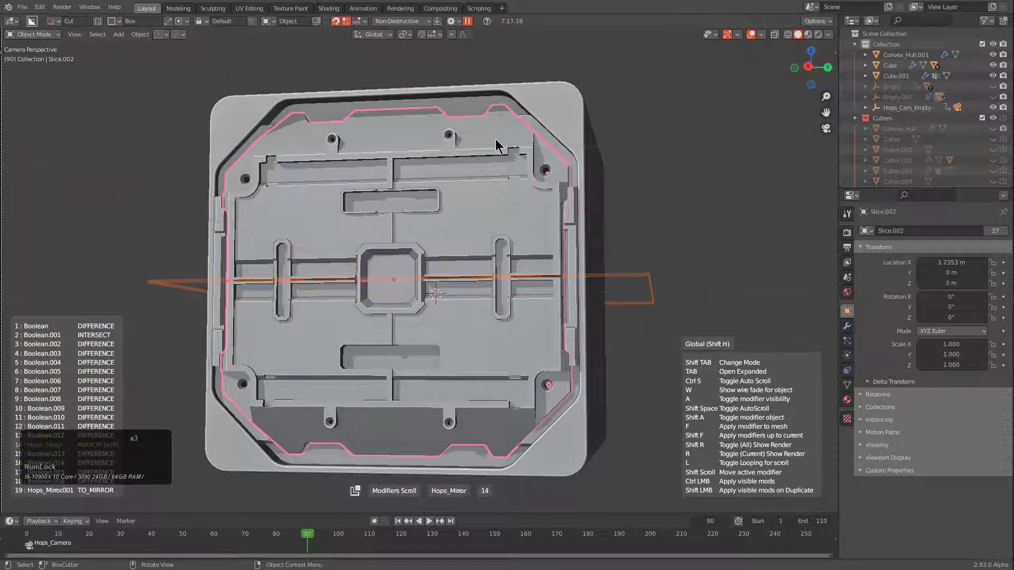
scroll(496, 140, down, 5)
scroll(496, 138, down, 7)
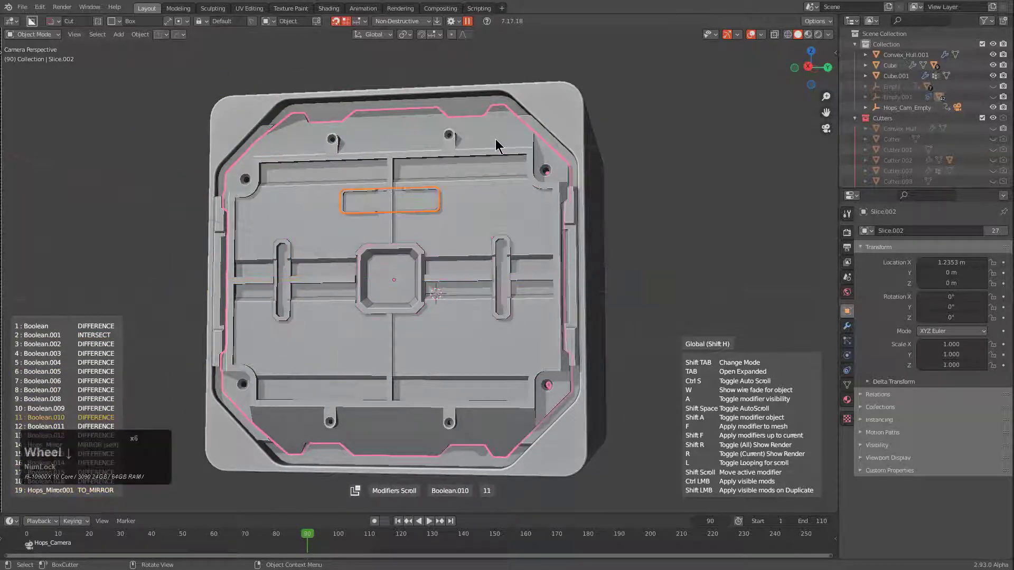
scroll(495, 138, down, 12)
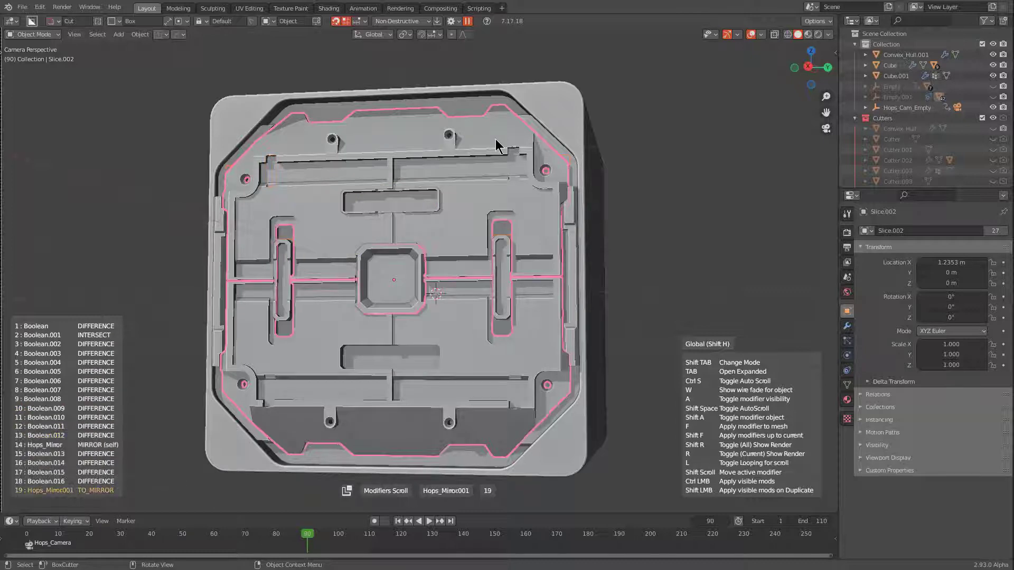
scroll(495, 139, down, 9)
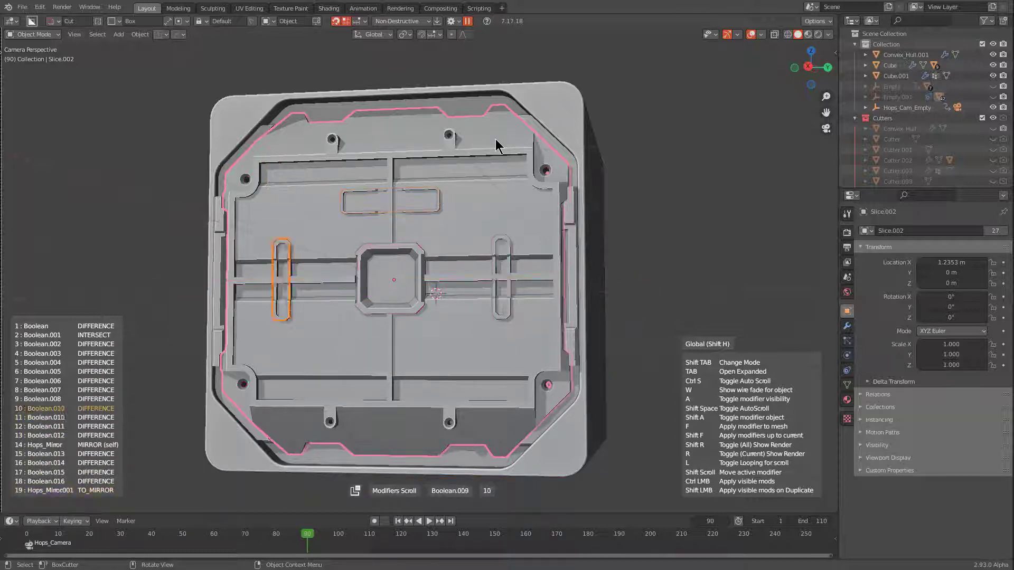
scroll(495, 139, down, 10)
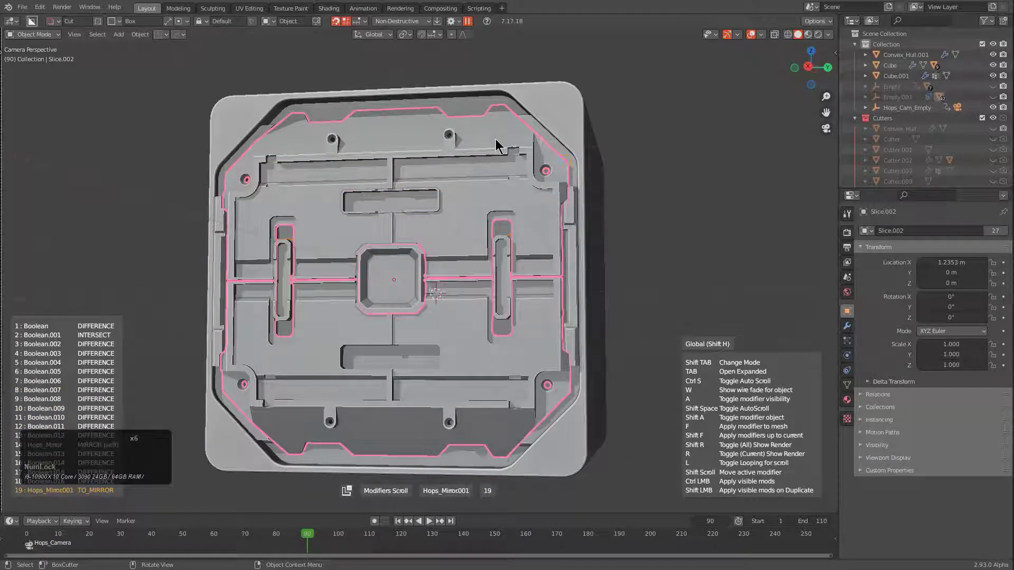
right_click(483, 164)
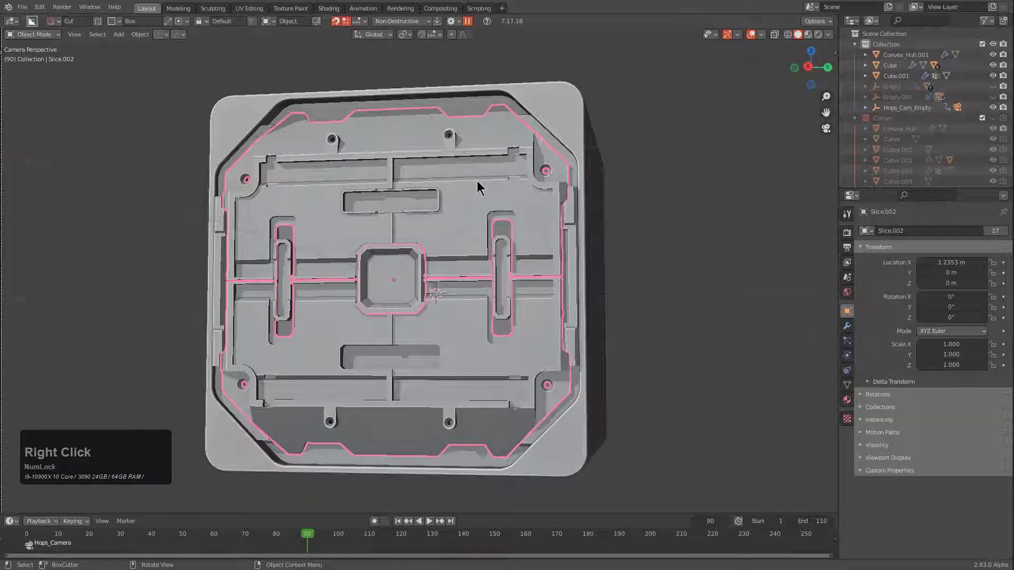
Run Ever Scroll in Booleans mode on Slice.002 to step through its boolean cutters, and finish the scroll.
key(q)
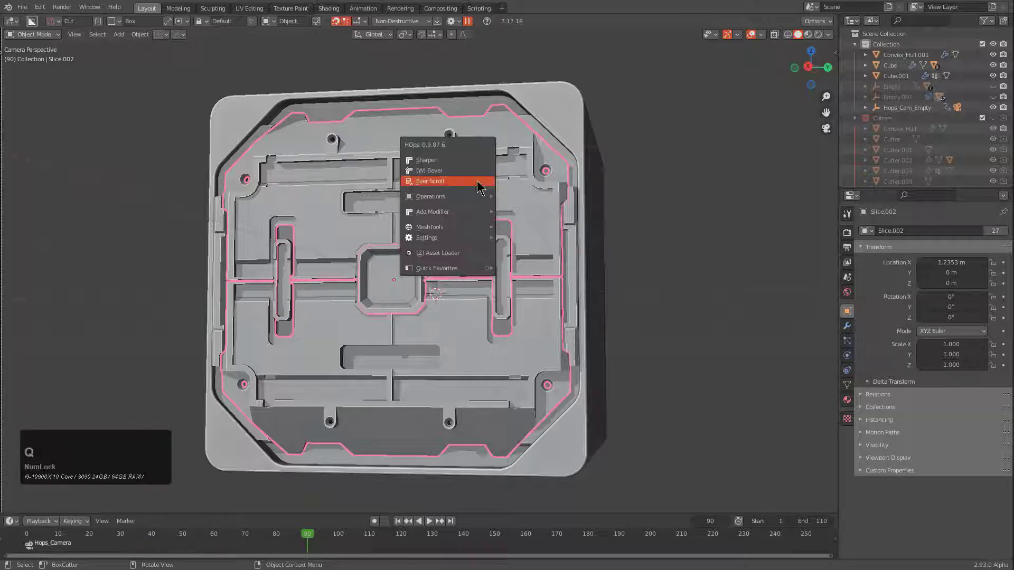
click(479, 182)
scroll(477, 186, up, 11)
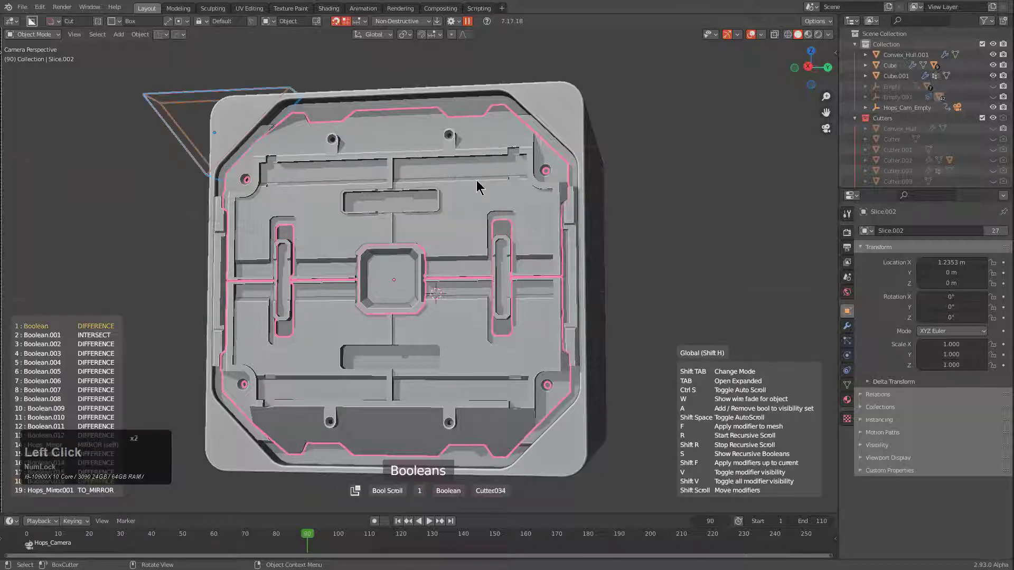
scroll(477, 186, up, 8)
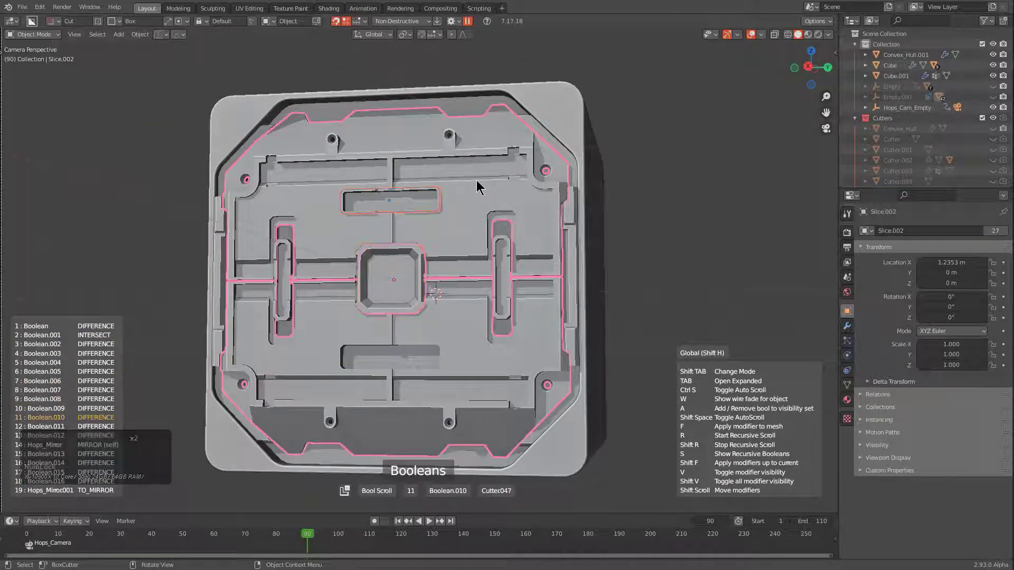
scroll(477, 186, down, 1)
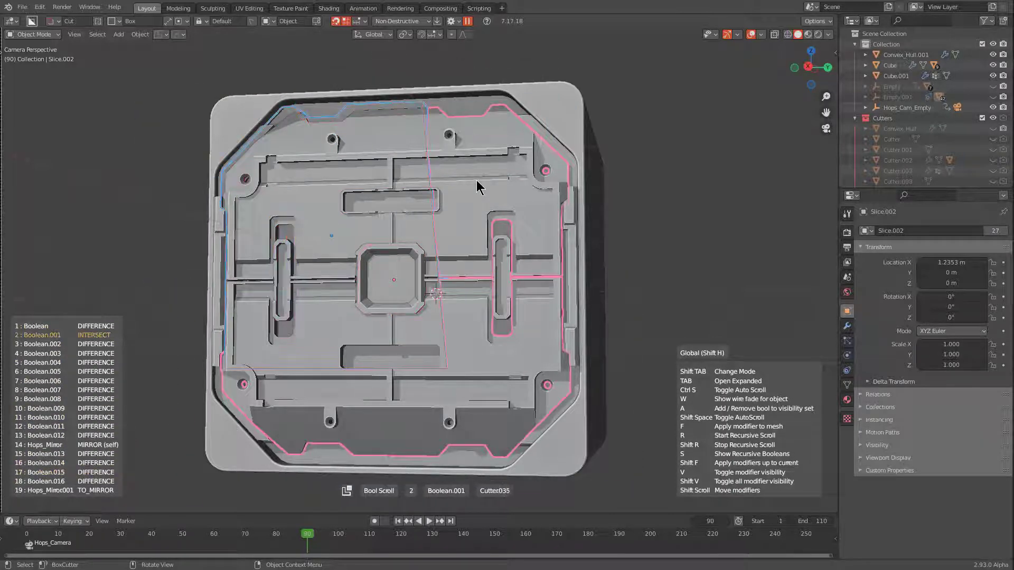
scroll(476, 187, down, 1)
click(475, 187)
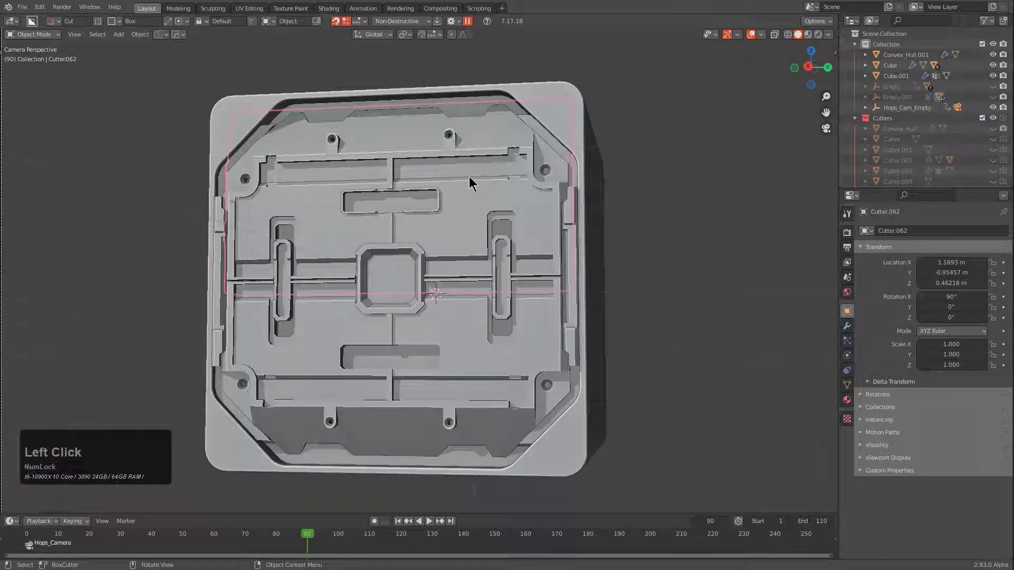
Reselect the Slice.002 panel and switch the active tool from BoxCutter to Hard Ops.
key(alt+a)
click(469, 177)
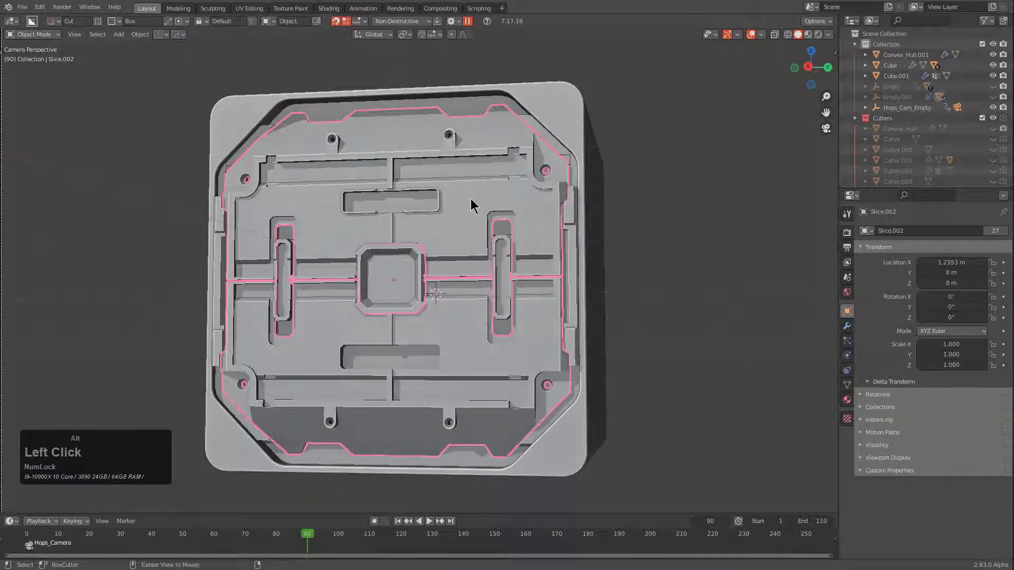
key(w)
key(ctrl+w)
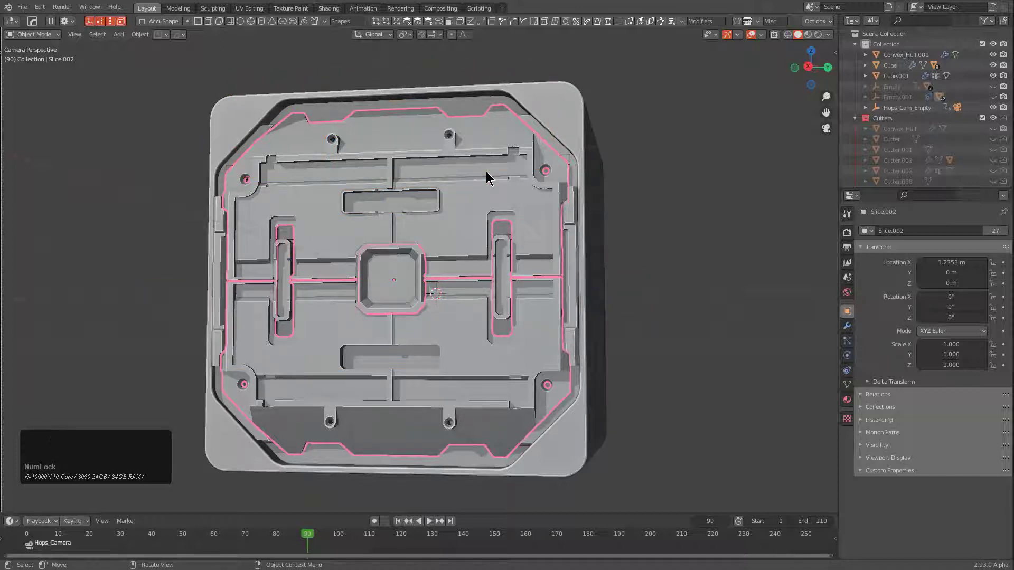
Start Ever Scroll in Modifiers mode on Slice.002 and turn on auto scroll to play back its modifier stack.
key(q)
key(q)
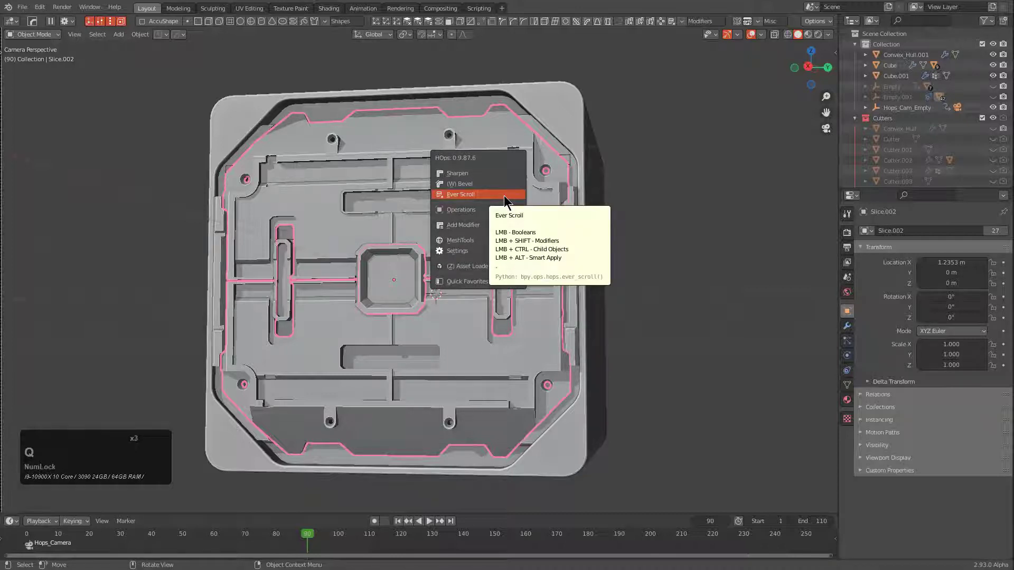
key(shift)
key(shift)
key(shift)
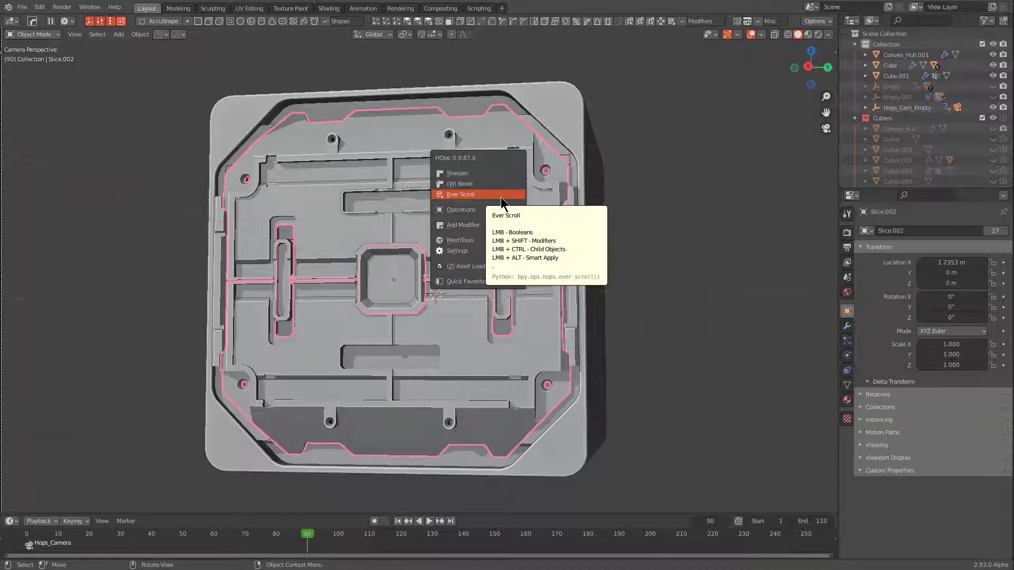
shift+click(501, 198)
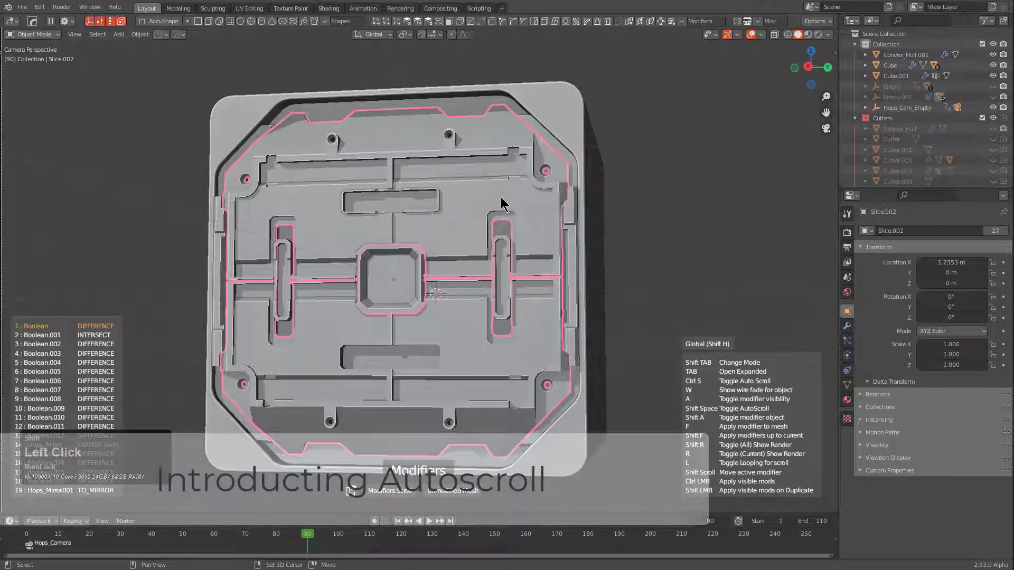
key(shift+space)
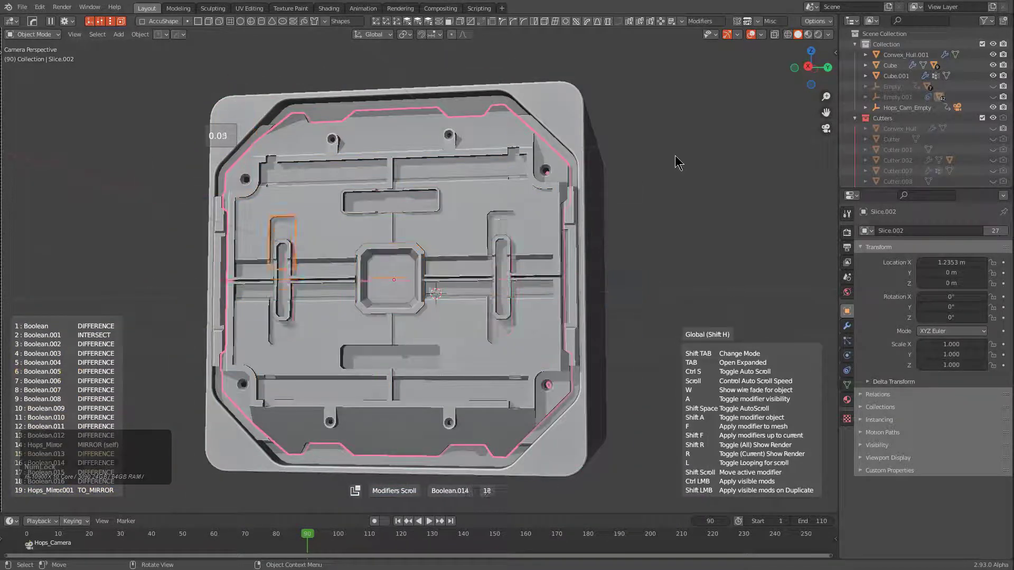
key(super)
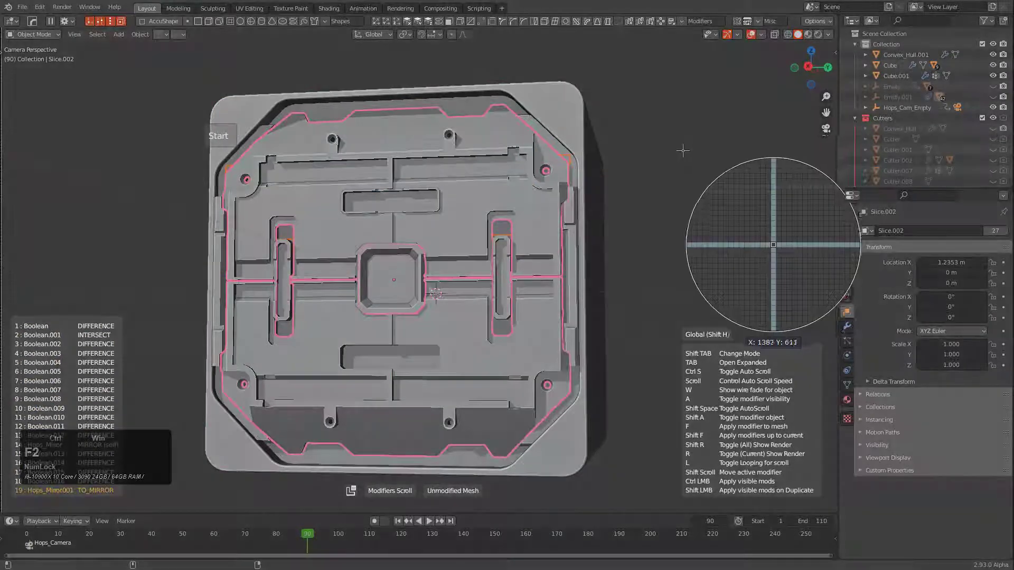
click(679, 156)
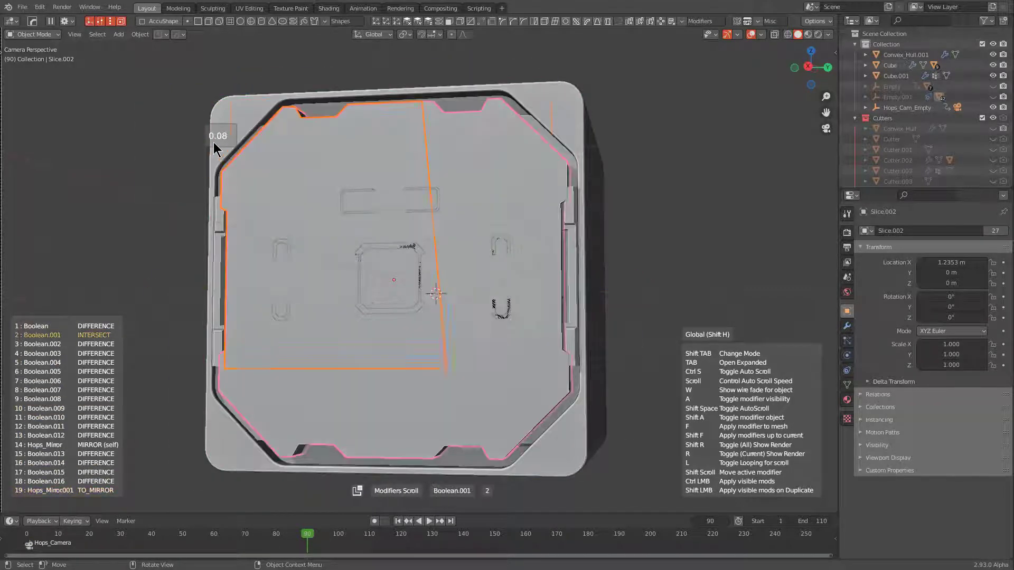
key(Num_Lock)
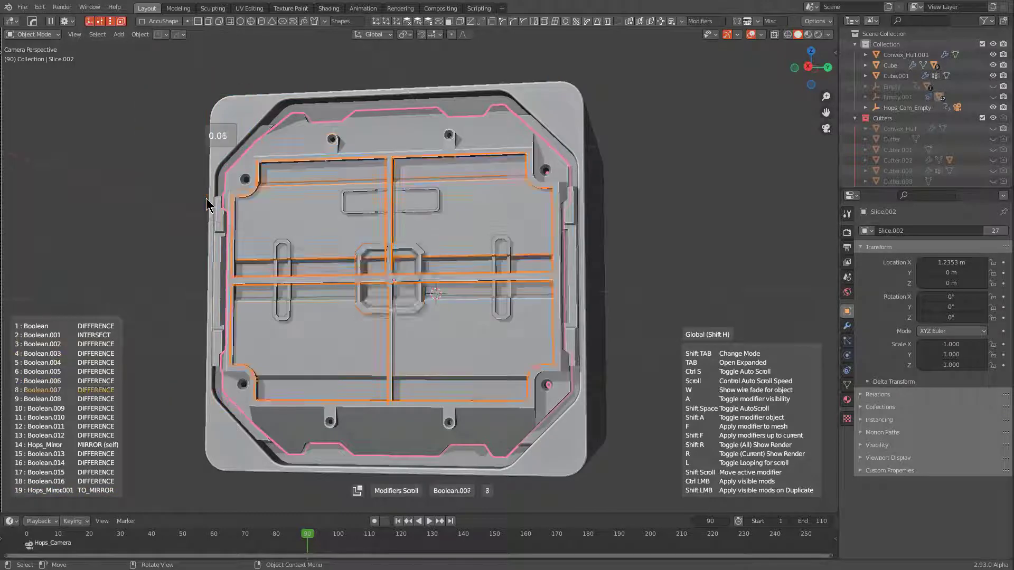
Cycle the running auto scroll through the Children, Booleans and Modifiers modes to compare their playback on Slice.002.
key(shift)
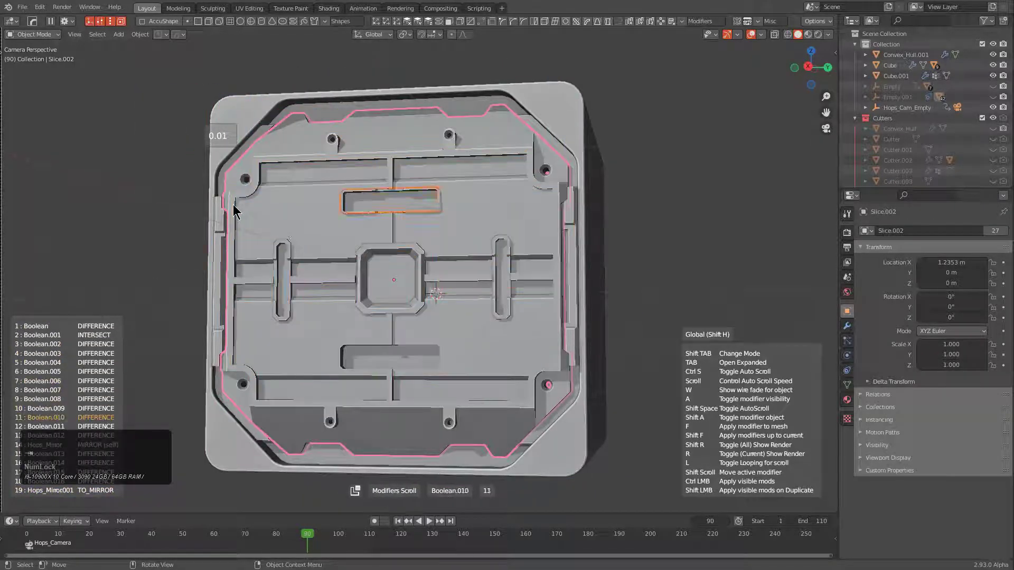
middle_drag(282, 241, 285, 243)
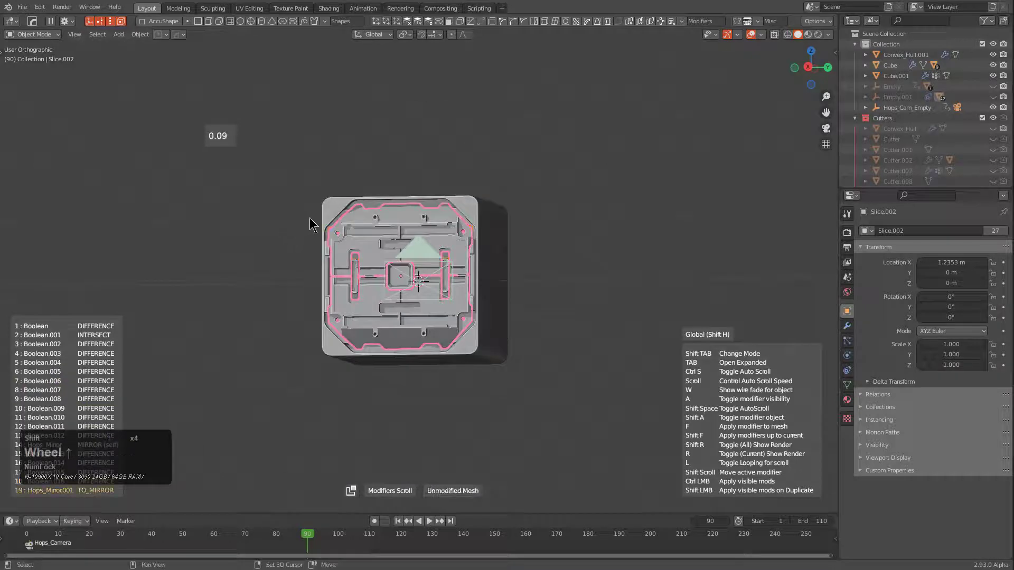
key(shift+Tab)
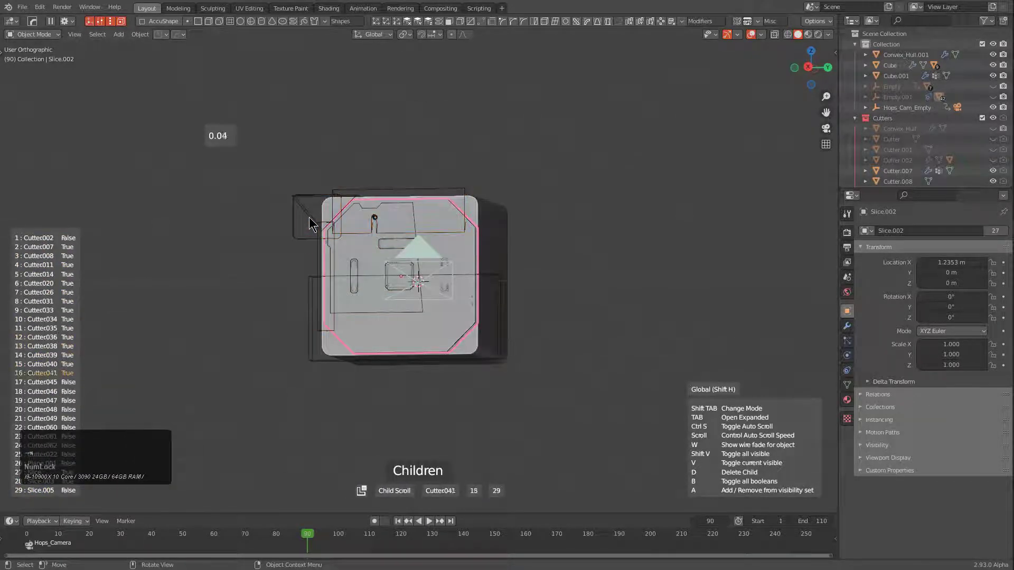
key(shift+Tab)
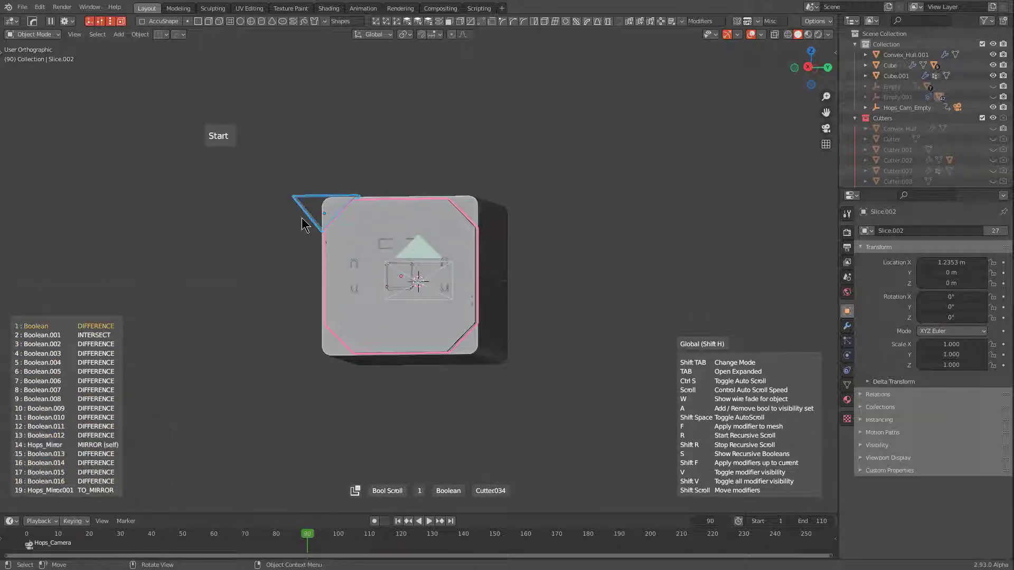
key(shift+Tab)
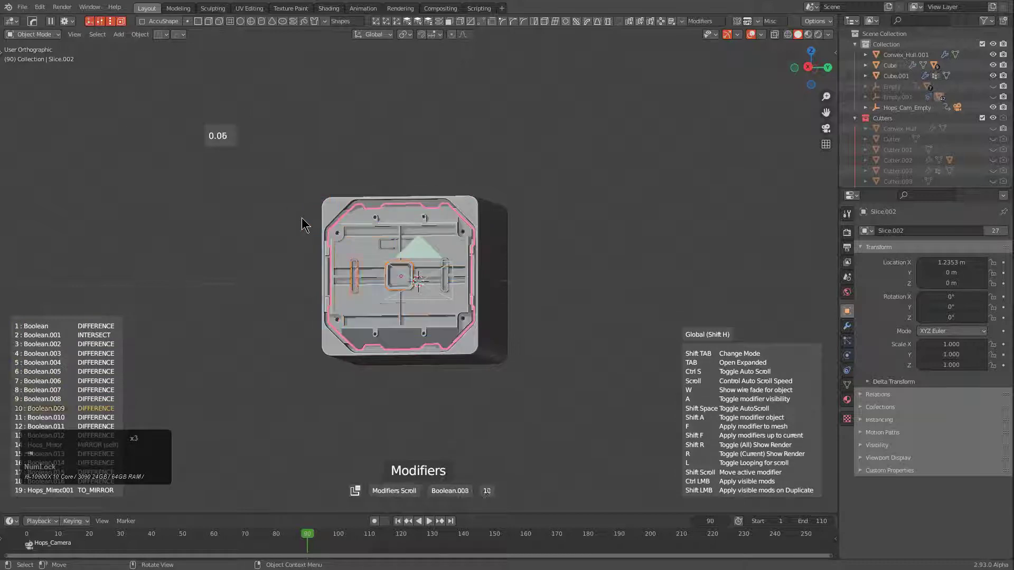
key(shift+Tab)
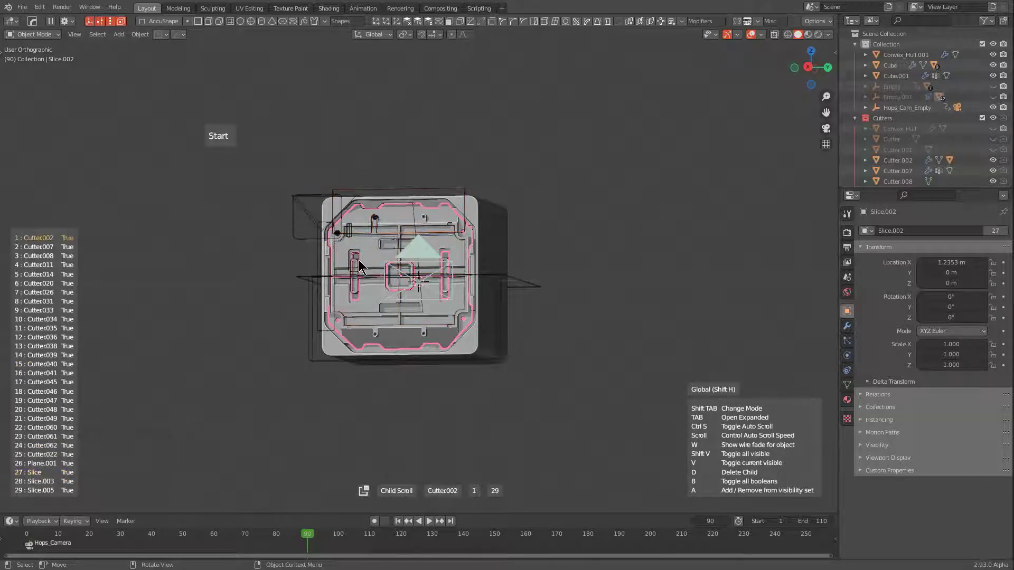
scroll(359, 260, up, 7)
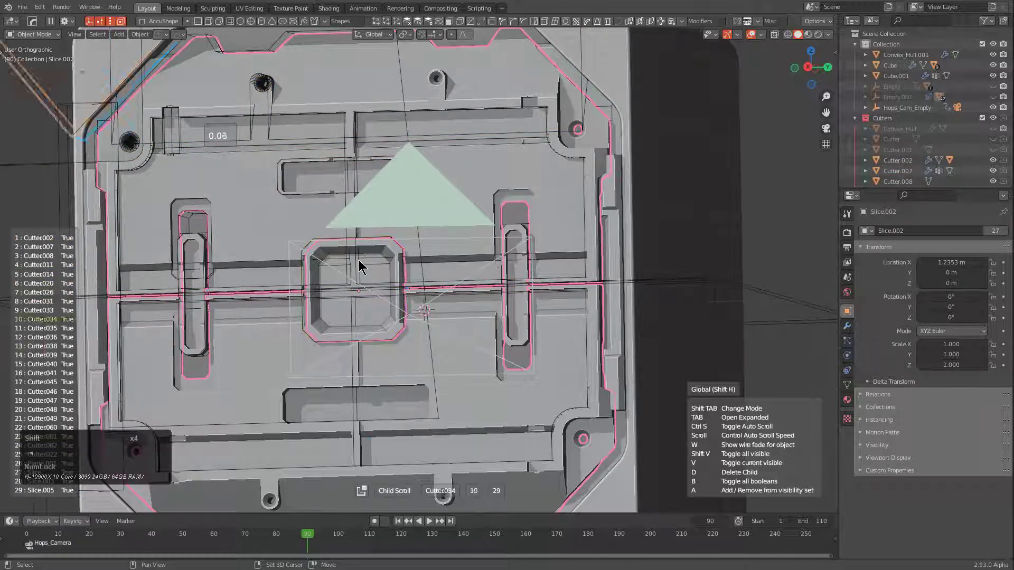
key(shift+Tab)
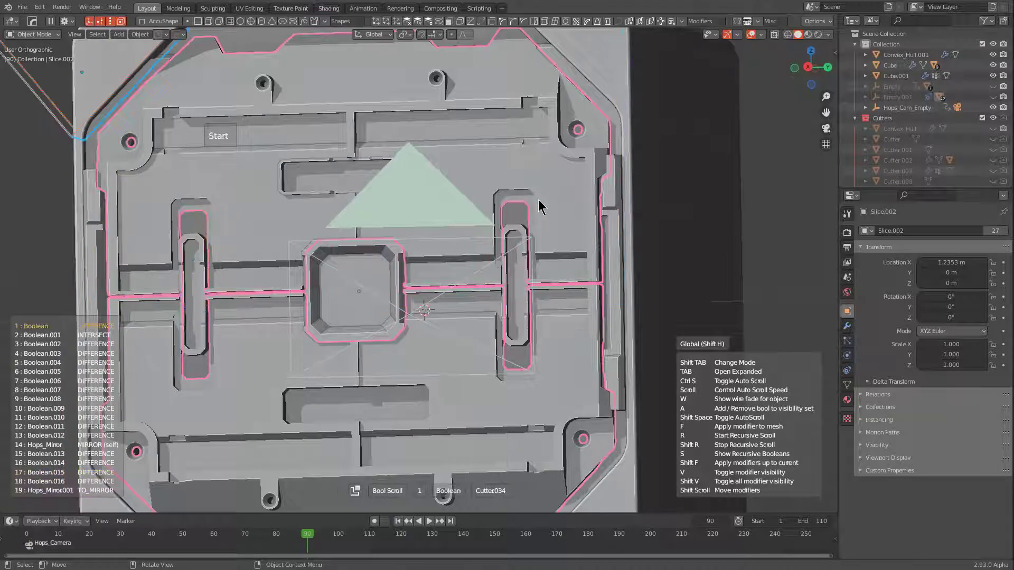
key(shift+Tab)
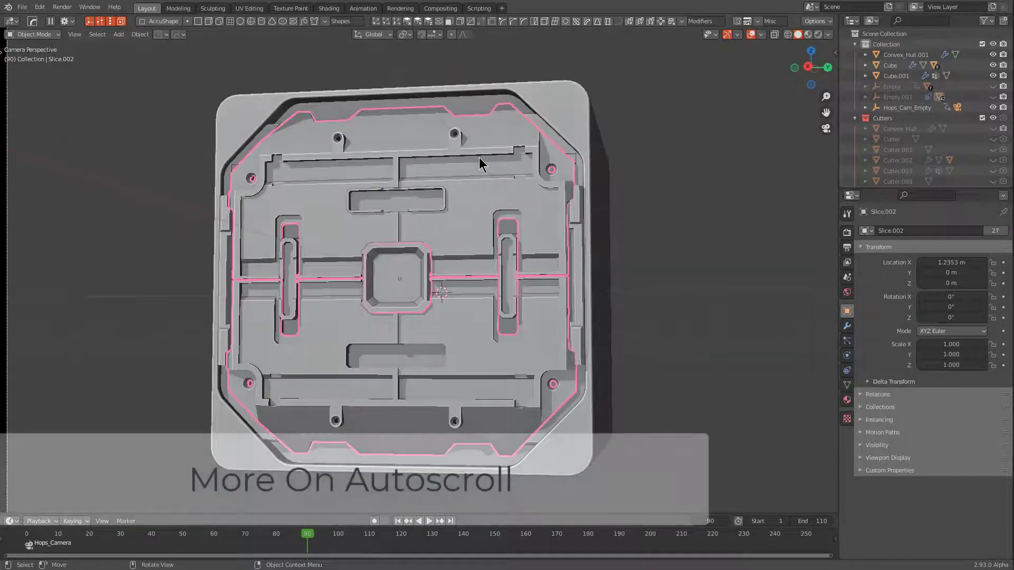
Set the autoscroll time to 0.25 in the Hard Ops properties preferences and leave the preferences.
key(k)
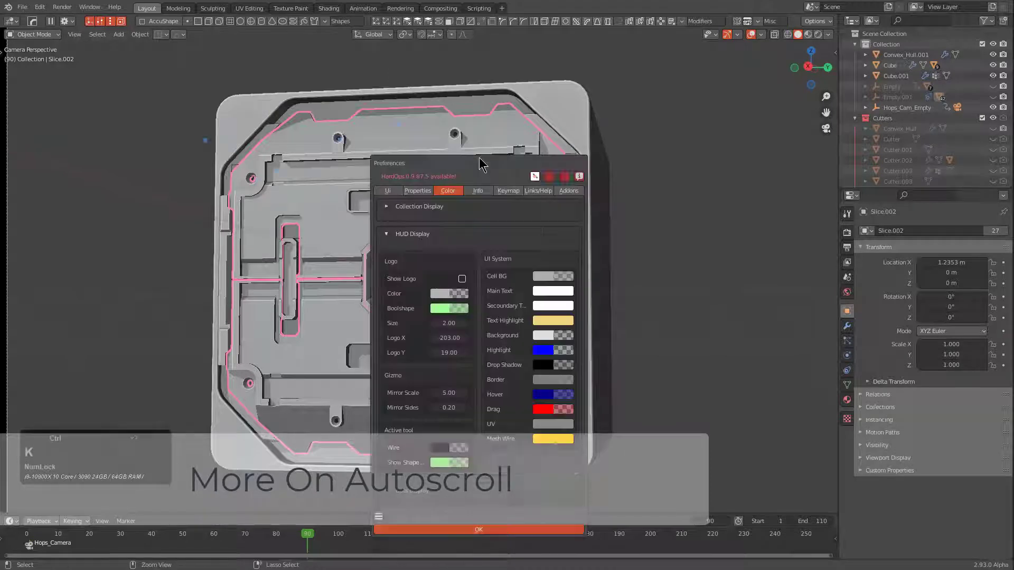
drag(484, 165, 512, 123)
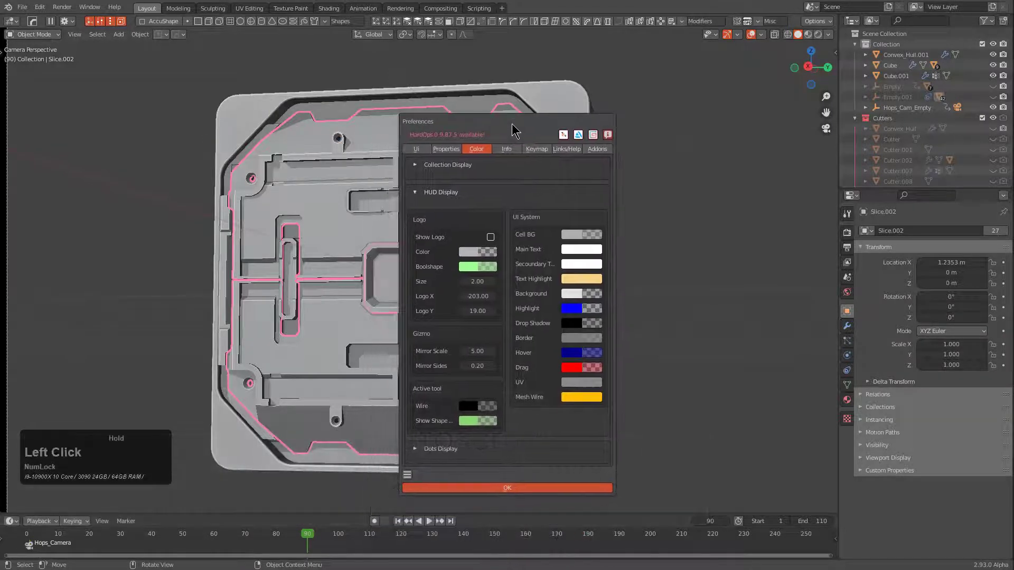
click(444, 148)
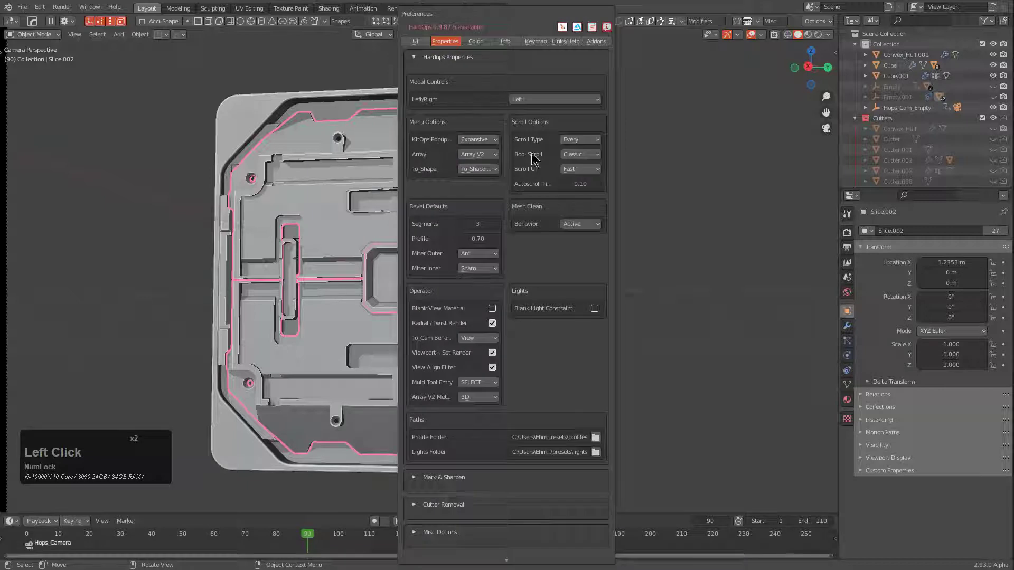
click(579, 186)
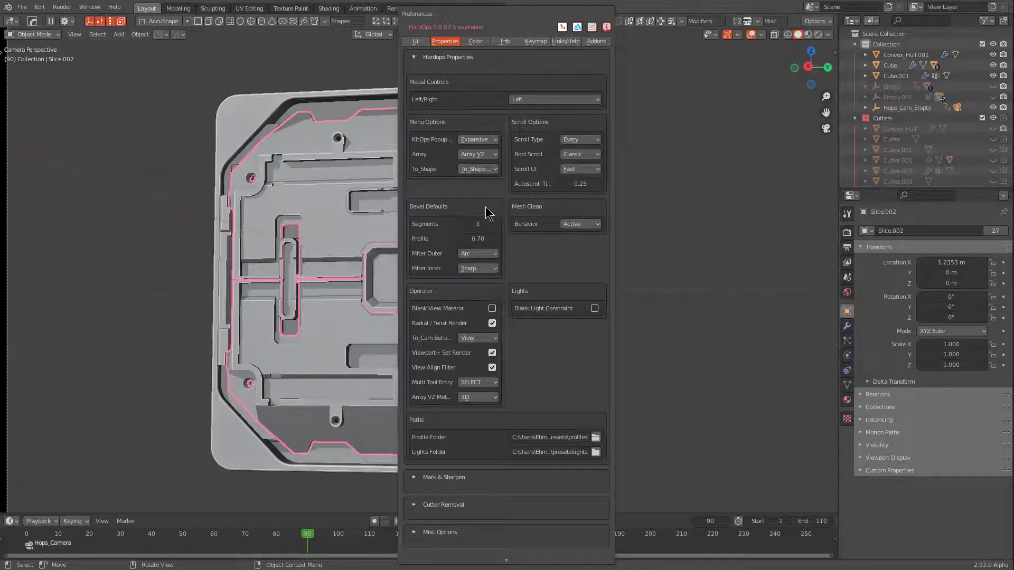
click(379, 202)
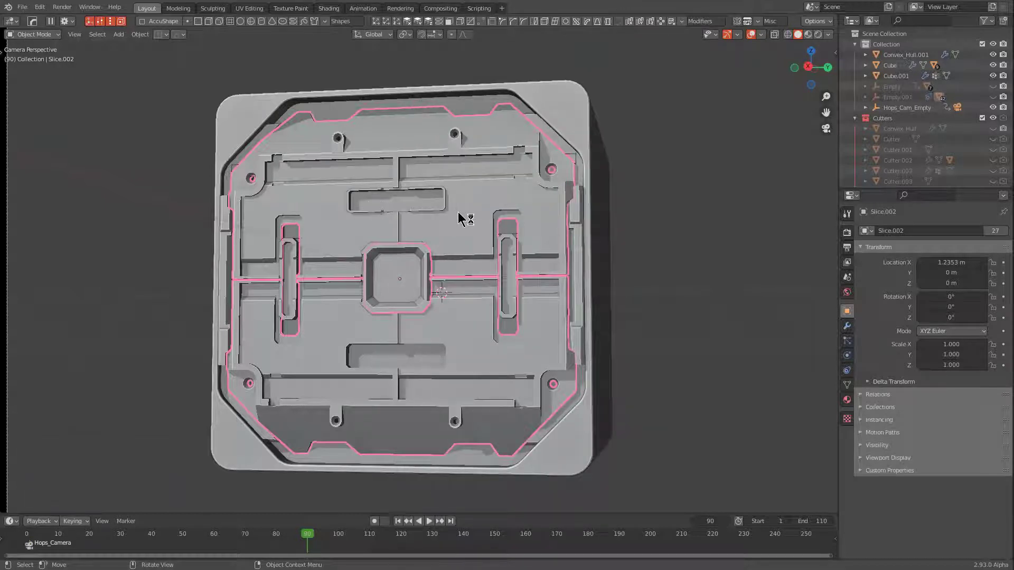
Play the timeline animation and start Ever Scroll in Modifiers mode on Slice.002 while it runs.
key(shift)
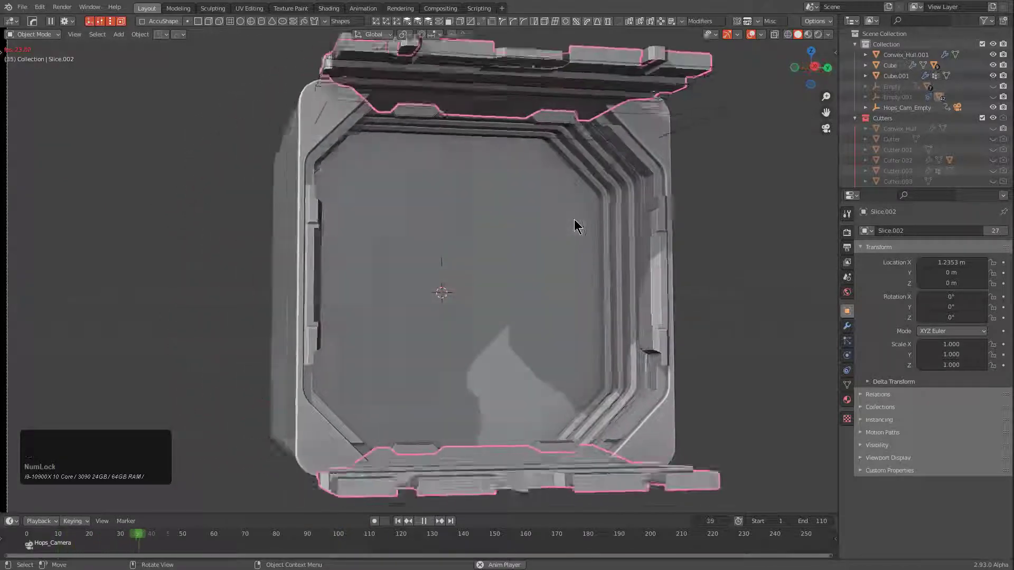
key(q)
click(564, 226)
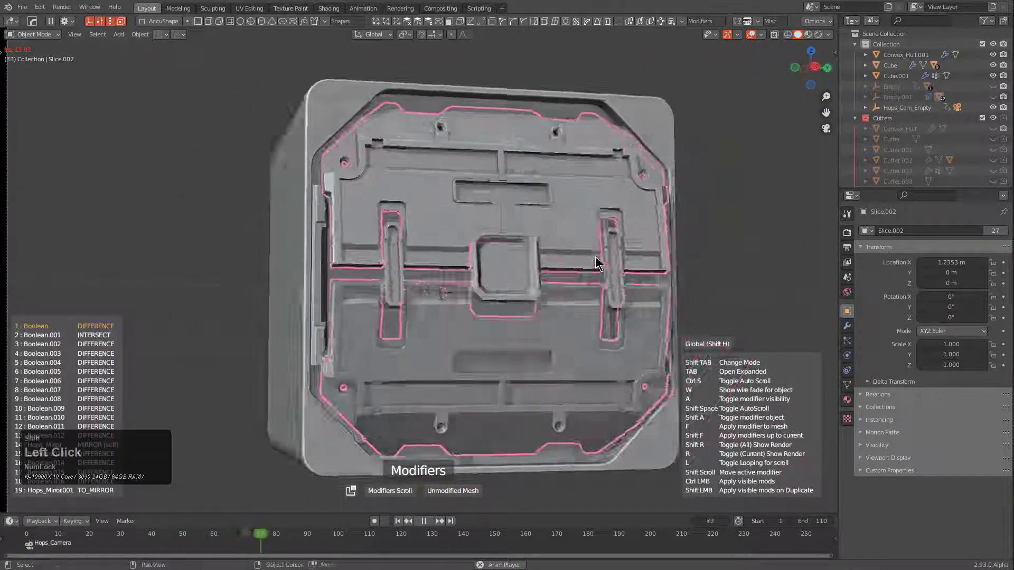